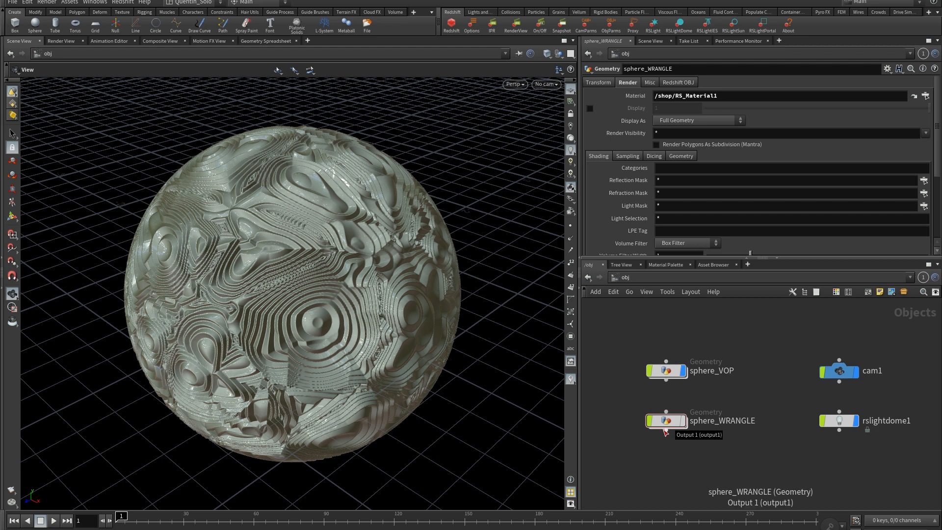
Step: Inside sphere_VOP, preview sphere1, normal1, attribvop1 and normal2 in turn
{"action": "double_click", "coordinate": [673, 370]}
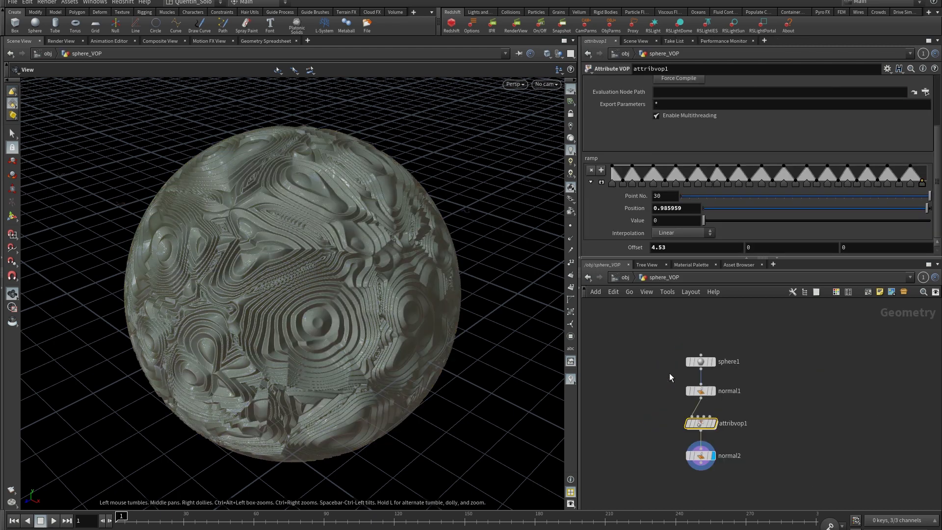
{"action": "left_click", "coordinate": [716, 364]}
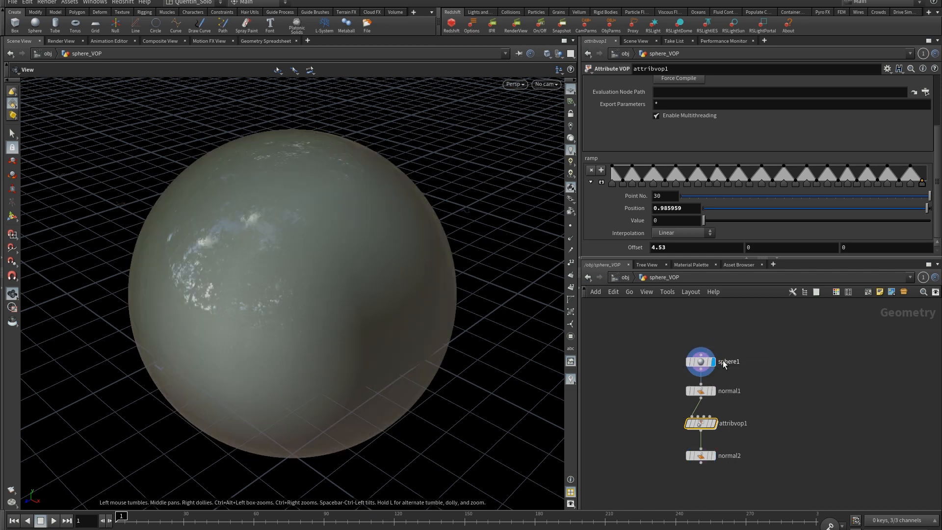
{"action": "left_click", "coordinate": [716, 391]}
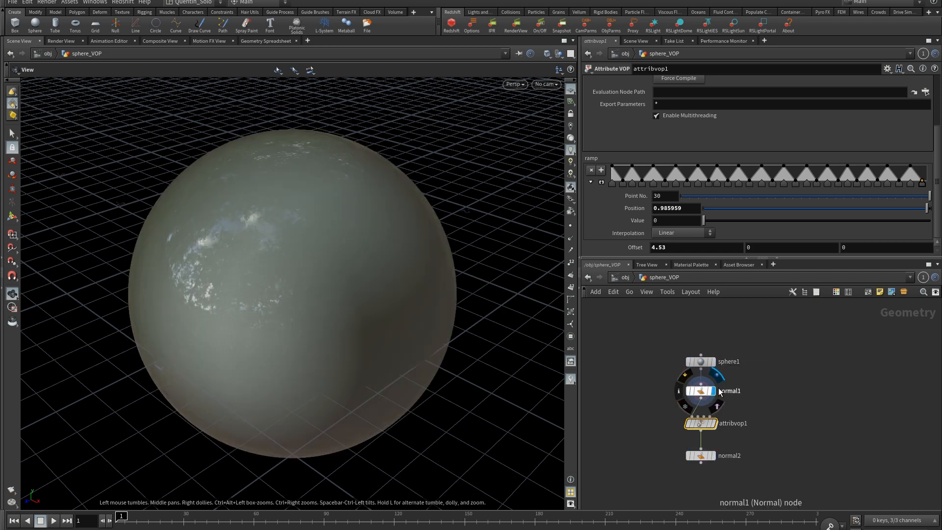
{"action": "mouse_move", "coordinate": [701, 422]}
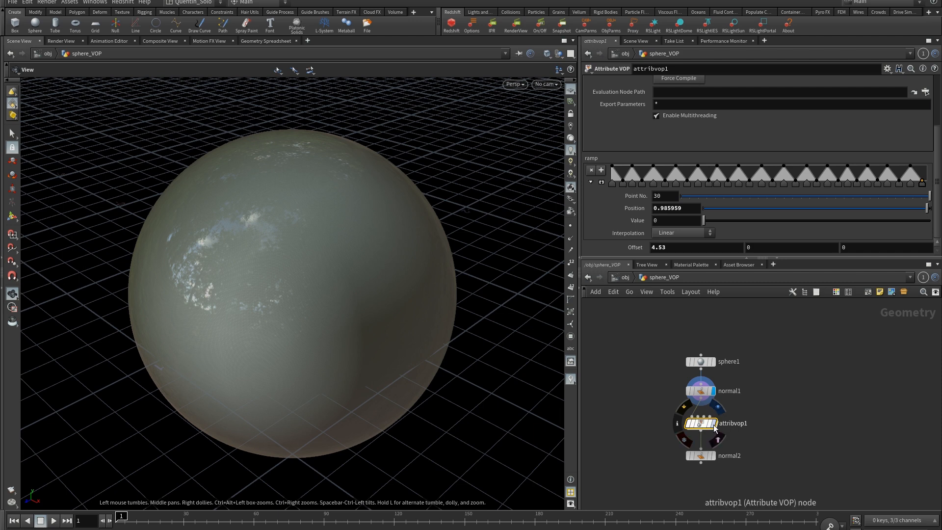
{"action": "left_click", "coordinate": [715, 422]}
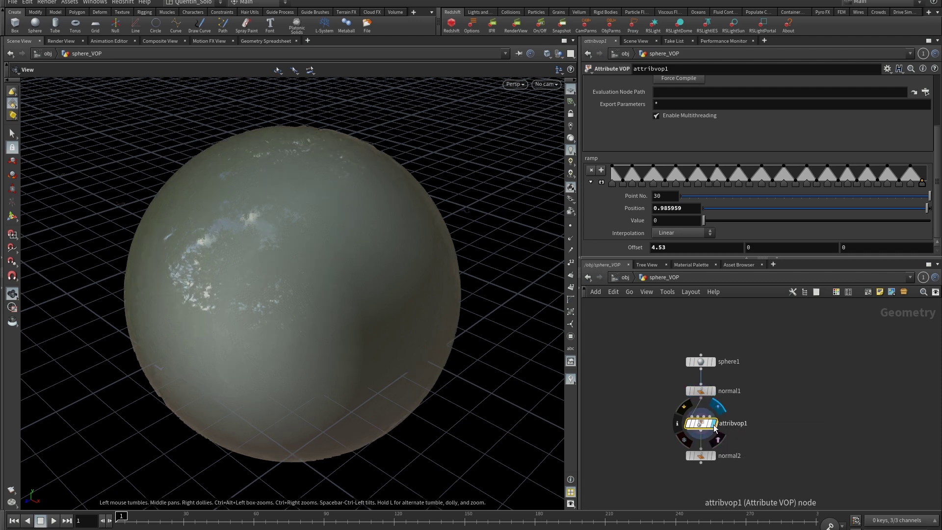
{"action": "left_click", "coordinate": [717, 457]}
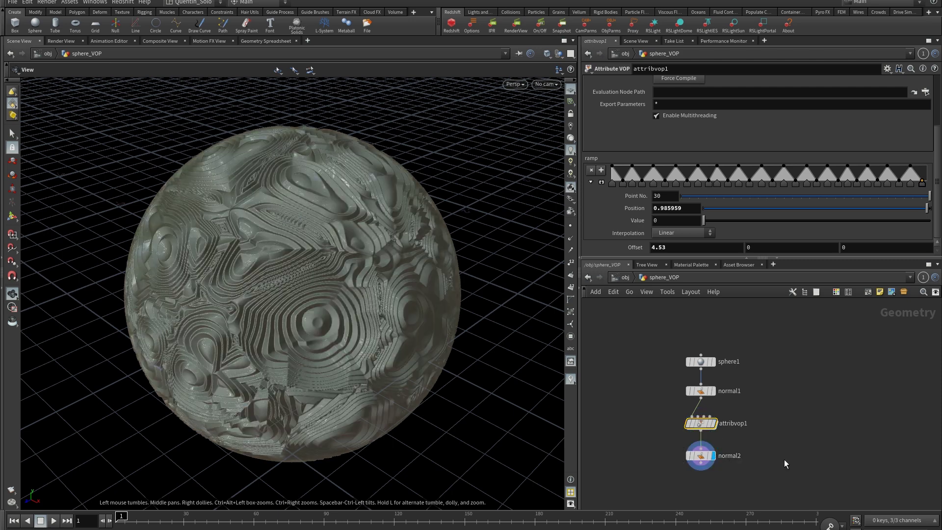
Step: Enter attribvop1 and inspect the turbulent noise and ramp nodes' settings
{"action": "double_click", "coordinate": [701, 426]}
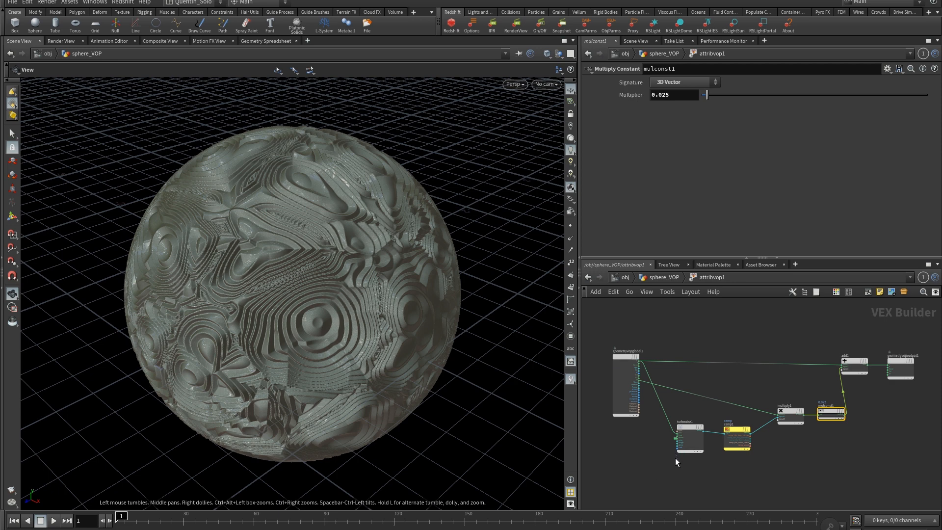
{"action": "left_click", "coordinate": [692, 429]}
{"action": "left_click", "coordinate": [734, 428]}
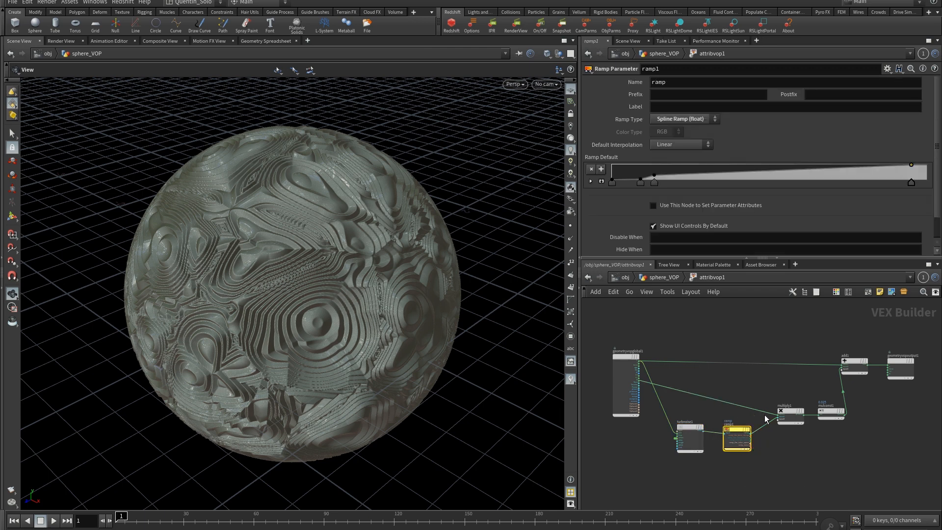
{"action": "scroll", "coordinate": [795, 412], "scroll_direction": "up", "scroll_amount": 2}
{"action": "scroll", "coordinate": [747, 418], "scroll_direction": "up", "scroll_amount": 2}
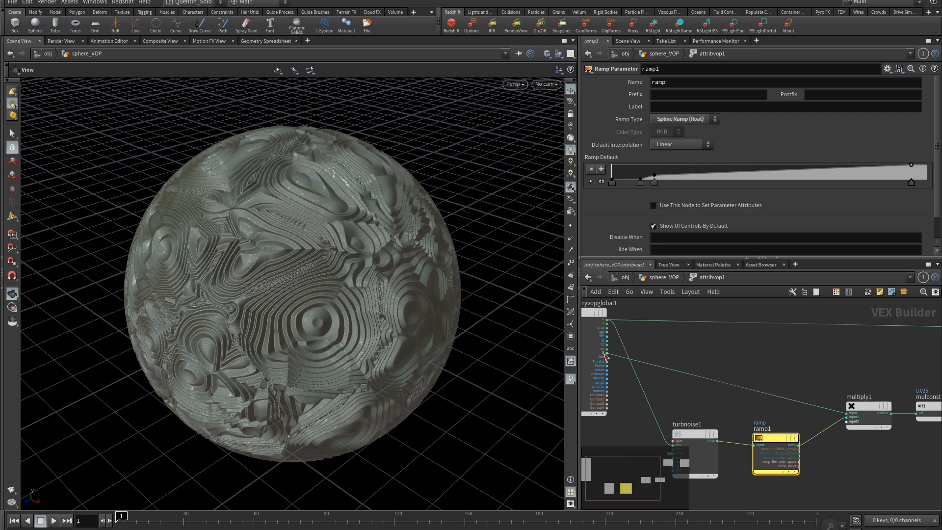
Step: Inspect the 0.025 multiply constant feeding the output, then go back up to sphere_VOP
{"action": "middle_click_drag", "start_coordinate": [893, 446], "coordinate": [830, 440]}
{"action": "scroll", "coordinate": [831, 440], "scroll_direction": "down", "scroll_amount": 2}
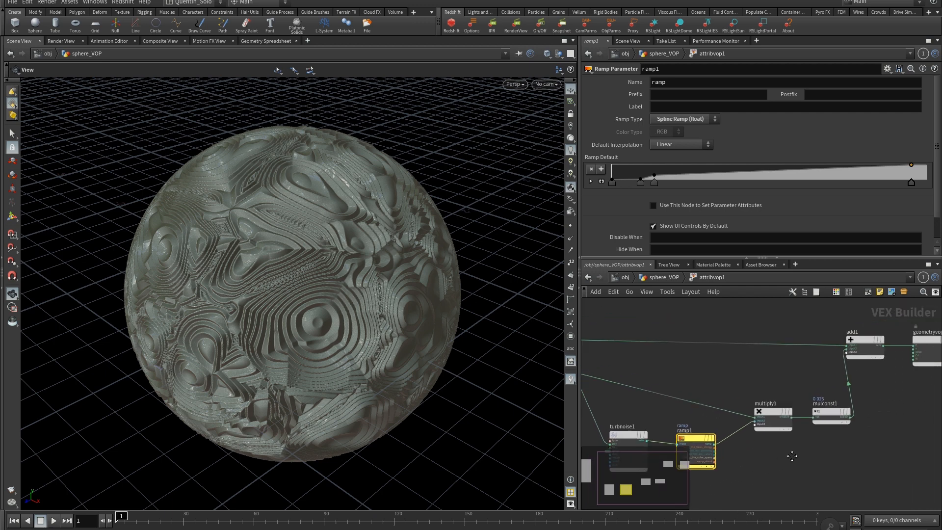
{"action": "left_click", "coordinate": [820, 411]}
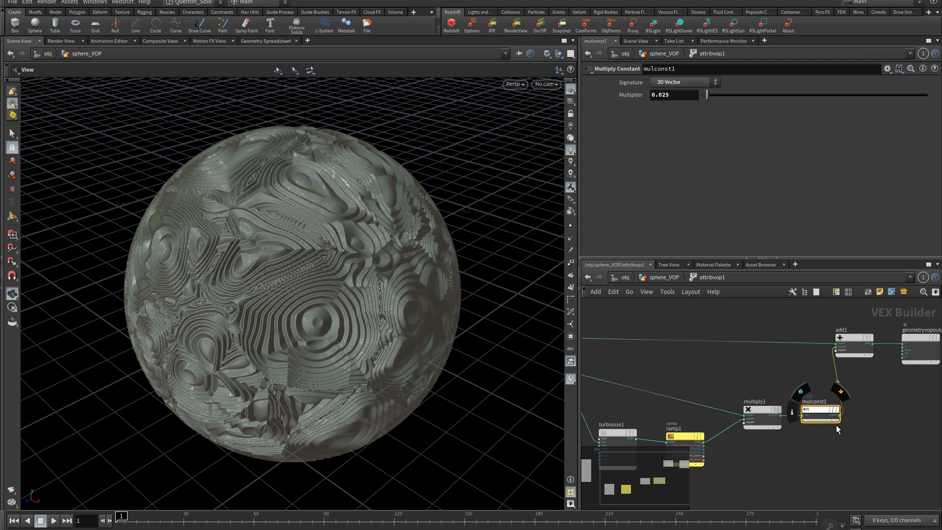
{"action": "scroll", "coordinate": [832, 434], "scroll_direction": "down", "scroll_amount": 2}
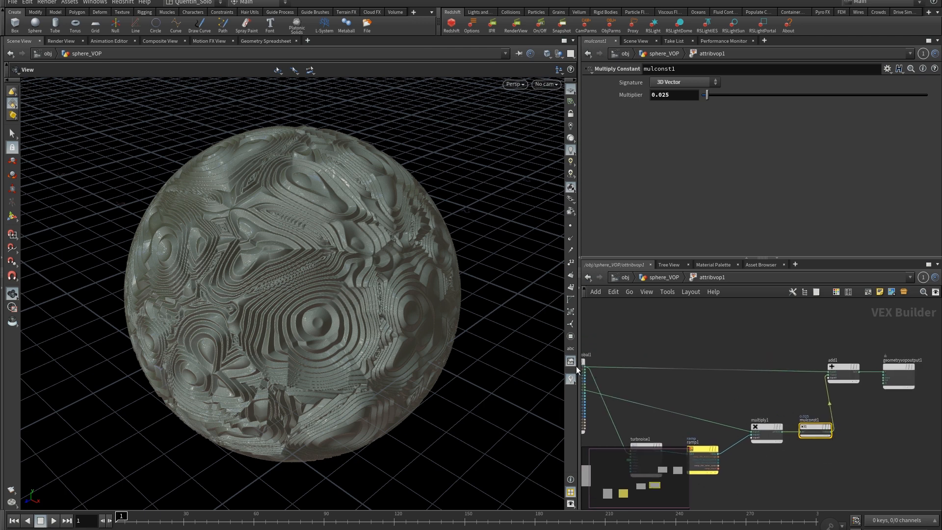
{"action": "scroll", "coordinate": [890, 383], "scroll_direction": "up", "scroll_amount": 5}
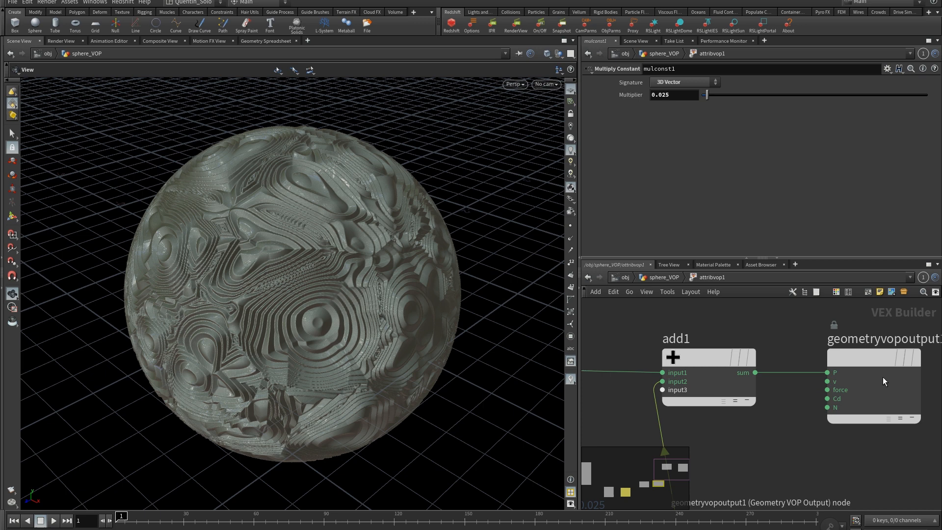
{"action": "scroll", "coordinate": [882, 377], "scroll_direction": "down", "scroll_amount": 4}
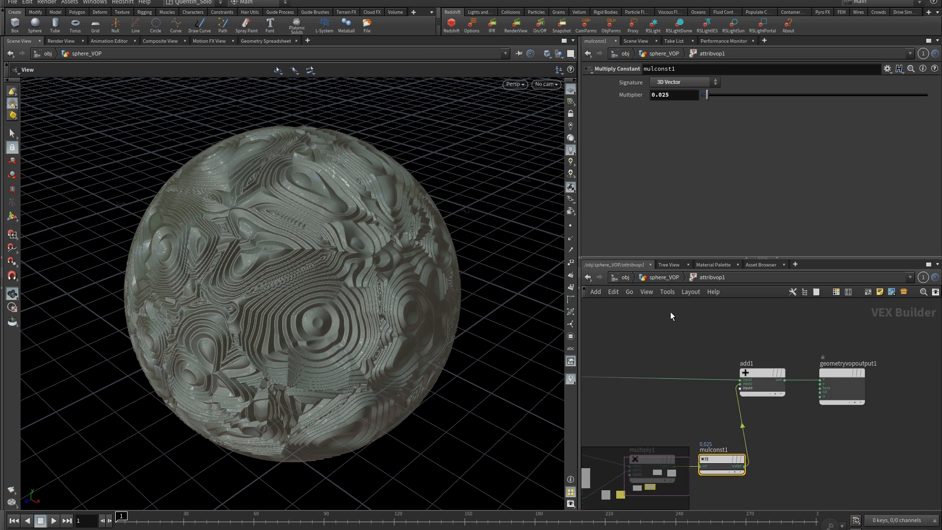
{"action": "left_click", "coordinate": [664, 277]}
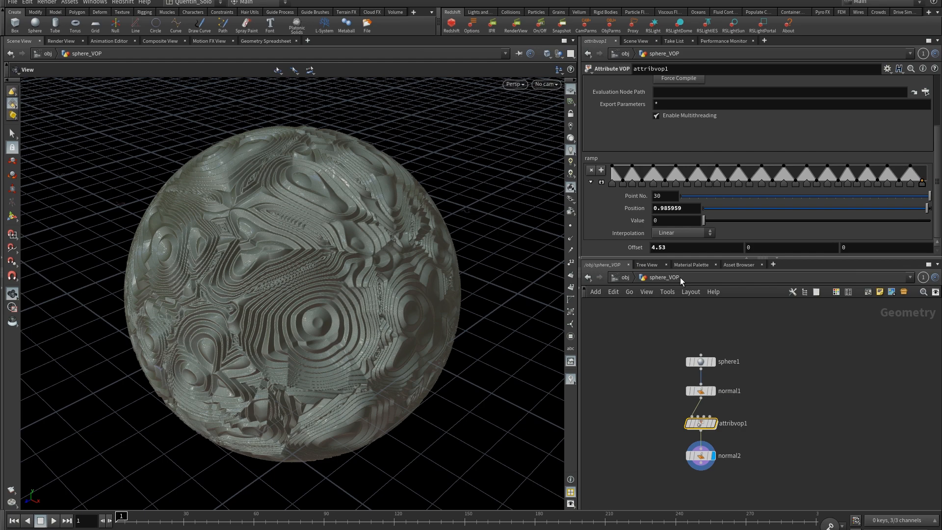
Step: Raise attribvop1's Offset to 4.71 with the value ladder to shift the pattern
{"action": "mouse_move", "coordinate": [720, 249]}
{"action": "middle_mouse_down"}
{"action": "mouse_move", "coordinate": [695, 274]}
{"action": "mouse_move", "coordinate": [616, 272]}
{"action": "mouse_move", "coordinate": [675, 272]}
{"action": "mouse_move", "coordinate": [754, 303]}
{"action": "middle_mouse_up"}
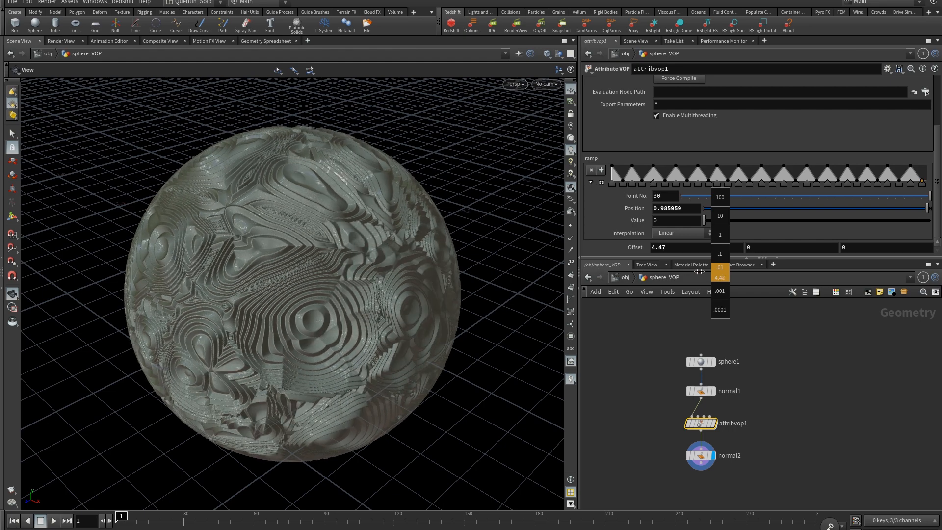
{"action": "left_click", "coordinate": [754, 303]}
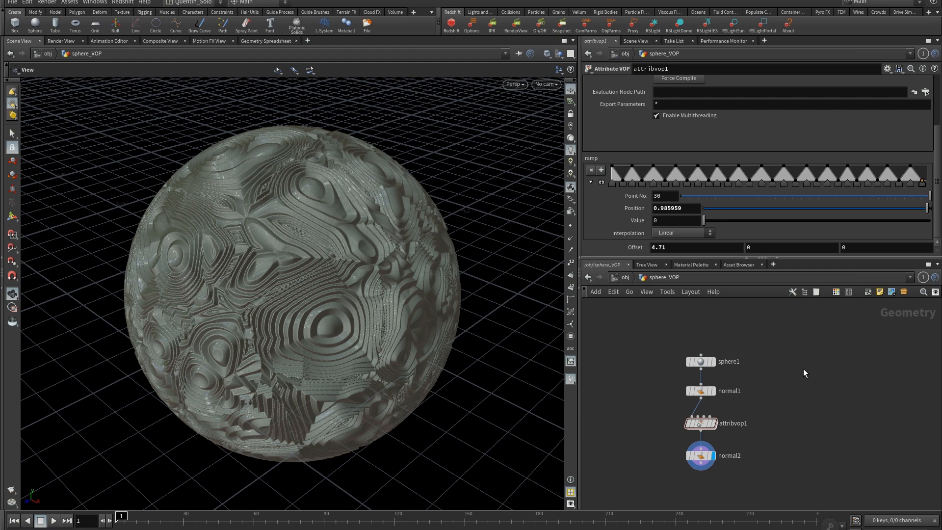
Step: At object level, display sphere_WRANGLE and enter its network
{"action": "left_click", "coordinate": [615, 277]}
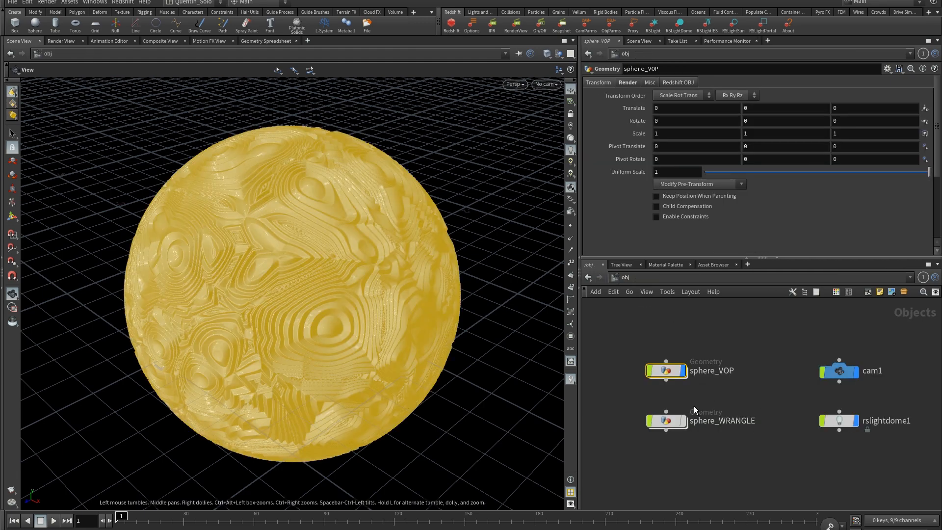
{"action": "left_click", "coordinate": [666, 420]}
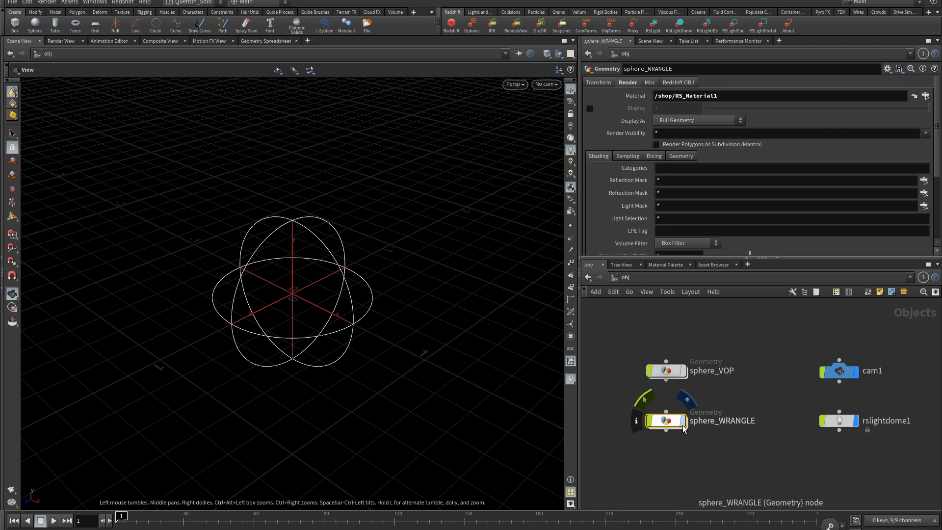
{"action": "left_click", "coordinate": [682, 420]}
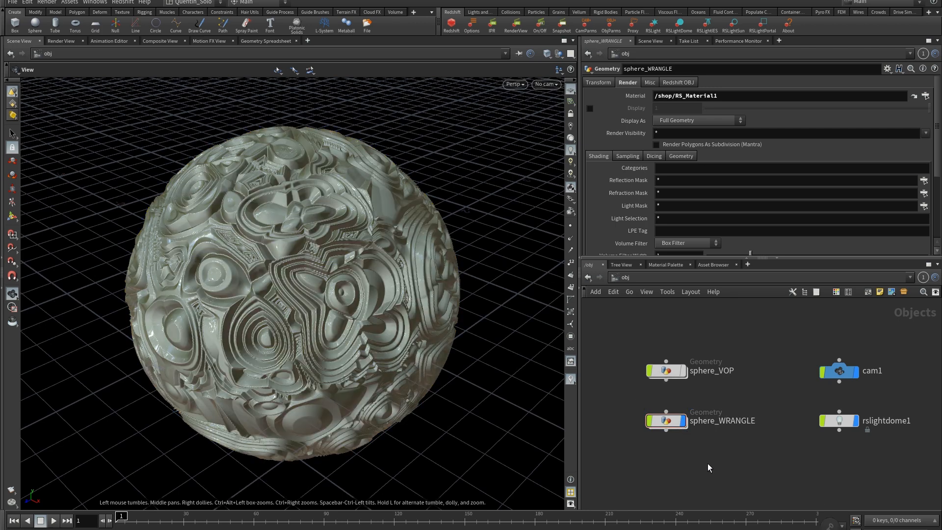
{"action": "double_click", "coordinate": [671, 424]}
Step: Preview sphere1, normal1, attribwrangle1 and normal2 in turn, showing the wrangle code
{"action": "left_click", "coordinate": [682, 338]}
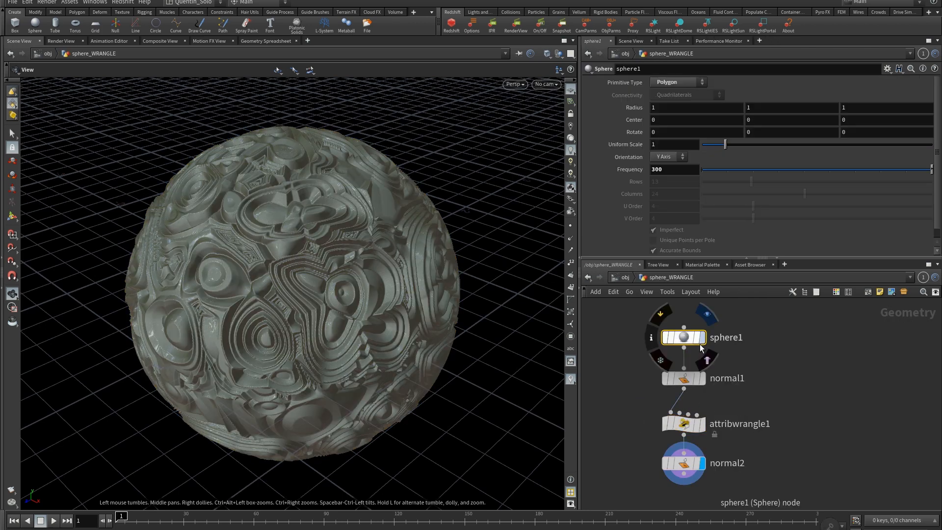
{"action": "left_click", "coordinate": [701, 338]}
{"action": "mouse_move", "coordinate": [683, 378]}
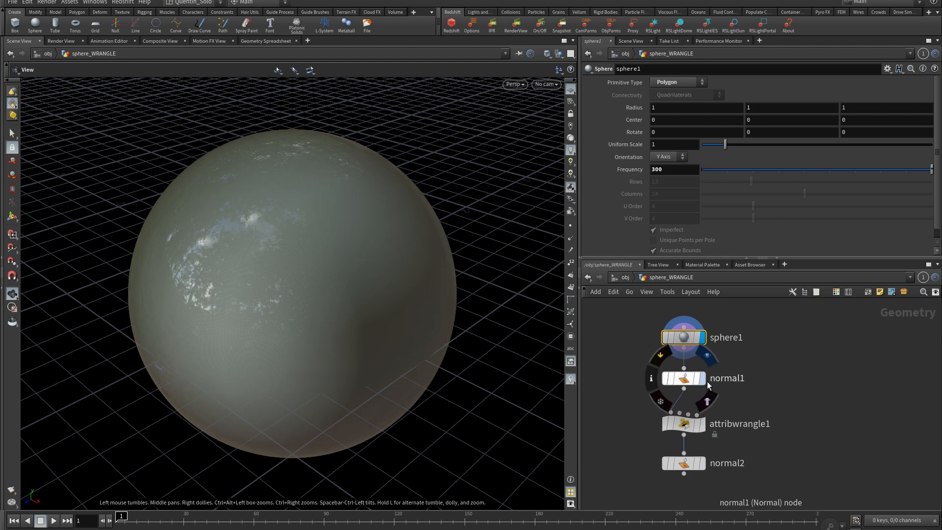
{"action": "left_click", "coordinate": [704, 382]}
{"action": "mouse_move", "coordinate": [684, 424]}
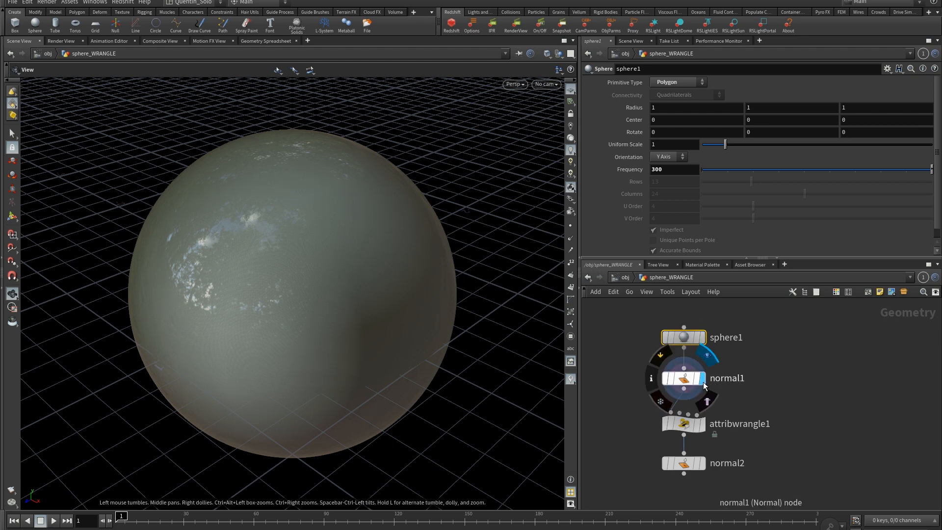
{"action": "left_click", "coordinate": [703, 424]}
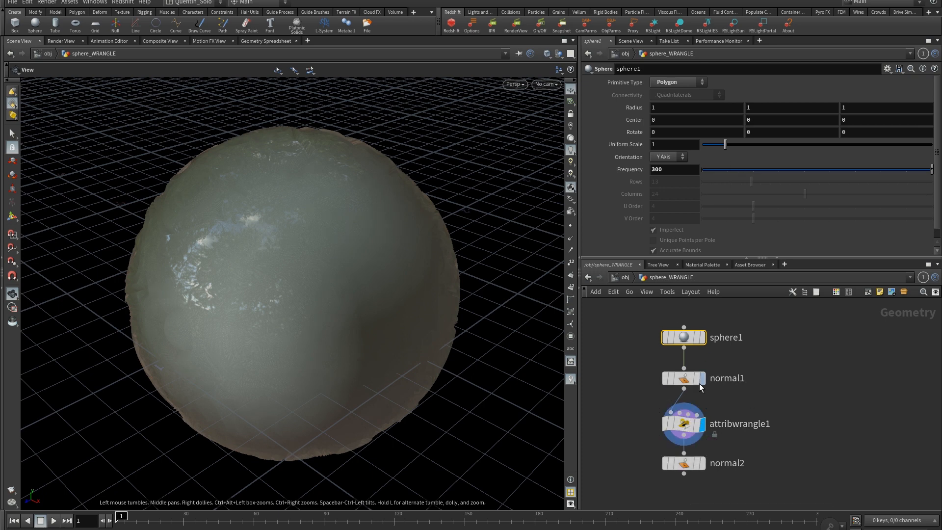
{"action": "left_click", "coordinate": [680, 426]}
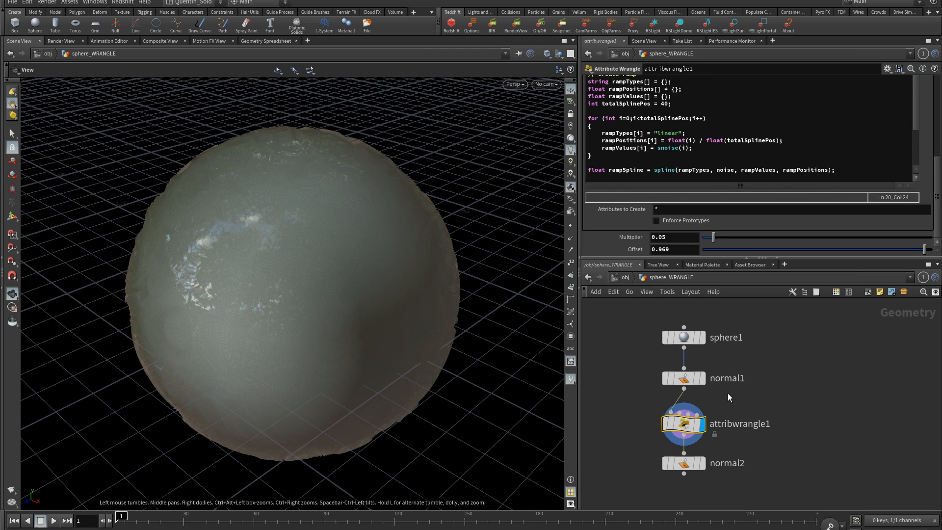
{"action": "left_click", "coordinate": [703, 463]}
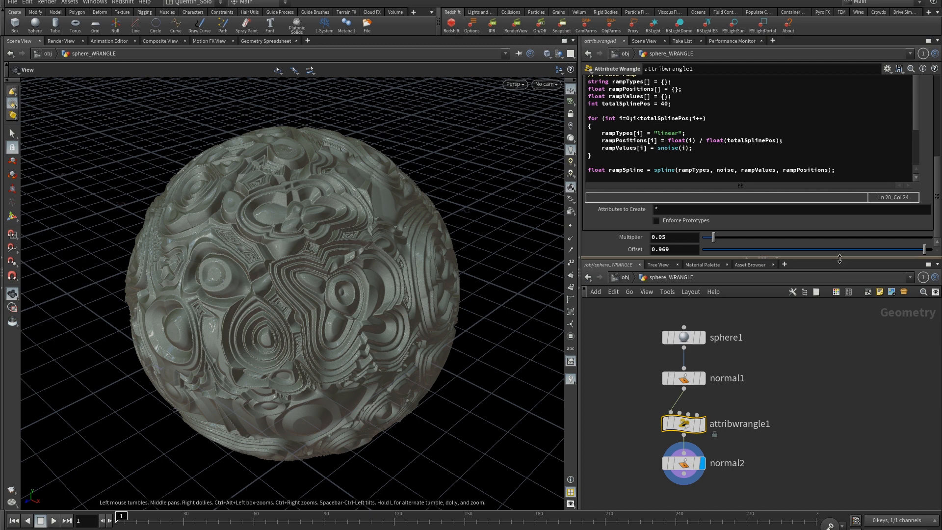
Step: Enlarge the code pane and highlight the parameters and ramp creation blocks
{"action": "left_click_drag", "start_coordinate": [837, 261], "coordinate": [837, 356]}
{"action": "left_click_drag", "start_coordinate": [934, 211], "coordinate": [939, 134]}
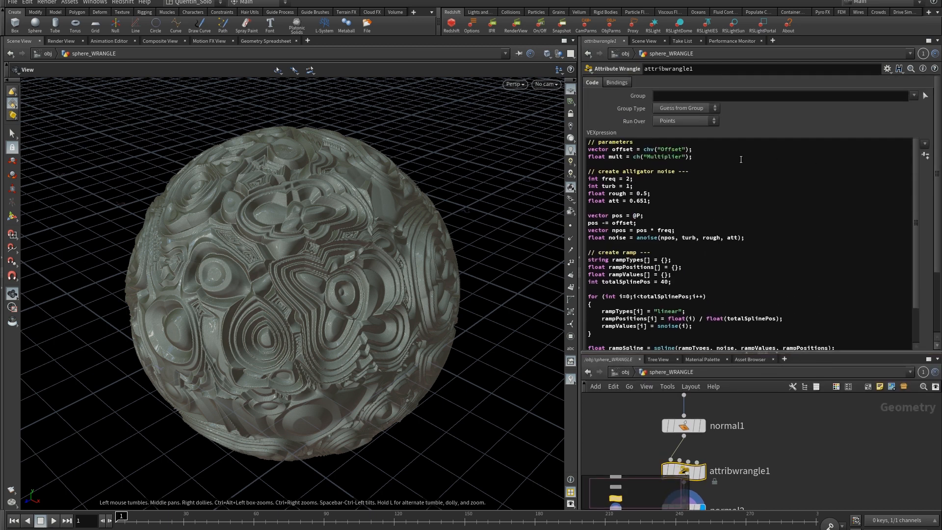
{"action": "left_click_drag", "start_coordinate": [741, 160], "coordinate": [553, 136]}
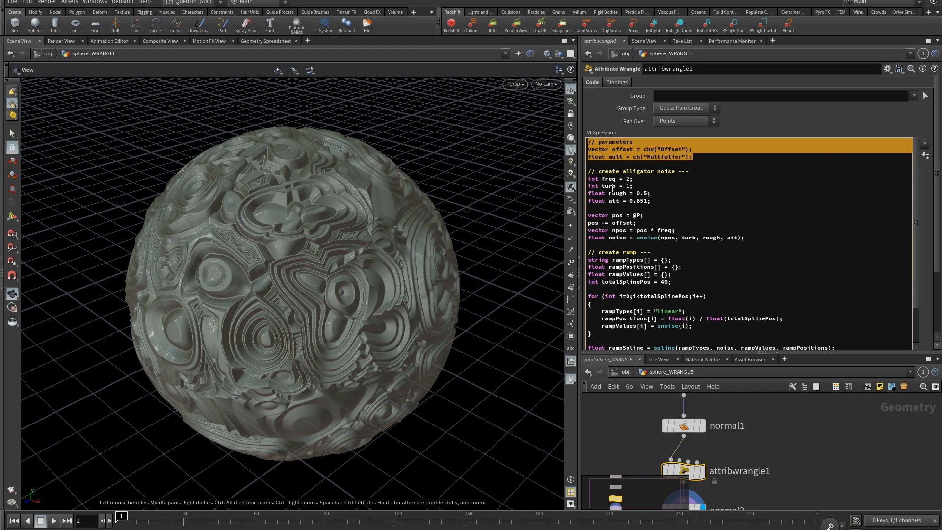
{"action": "left_click_drag", "start_coordinate": [590, 170], "coordinate": [746, 238]}
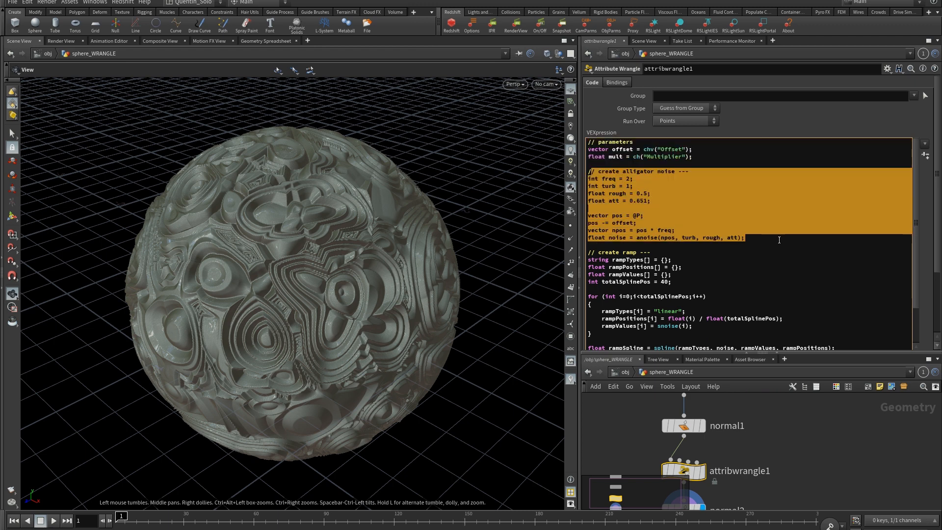
{"action": "scroll", "coordinate": [661, 266], "scroll_direction": "down", "scroll_amount": 3}
{"action": "mouse_move", "coordinate": [589, 208]}
{"action": "left_mouse_down"}
{"action": "mouse_move", "coordinate": [787, 304]}
{"action": "mouse_move", "coordinate": [831, 308]}
{"action": "left_mouse_up"}
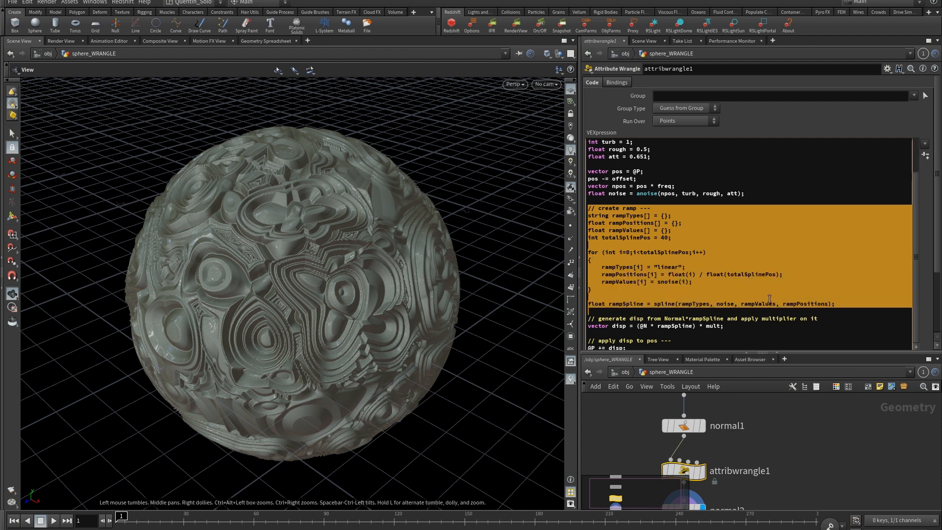
Step: Highlight disp, the normal, rampSpline and mult in the formula, then the position lines
{"action": "double_click", "coordinate": [620, 326]}
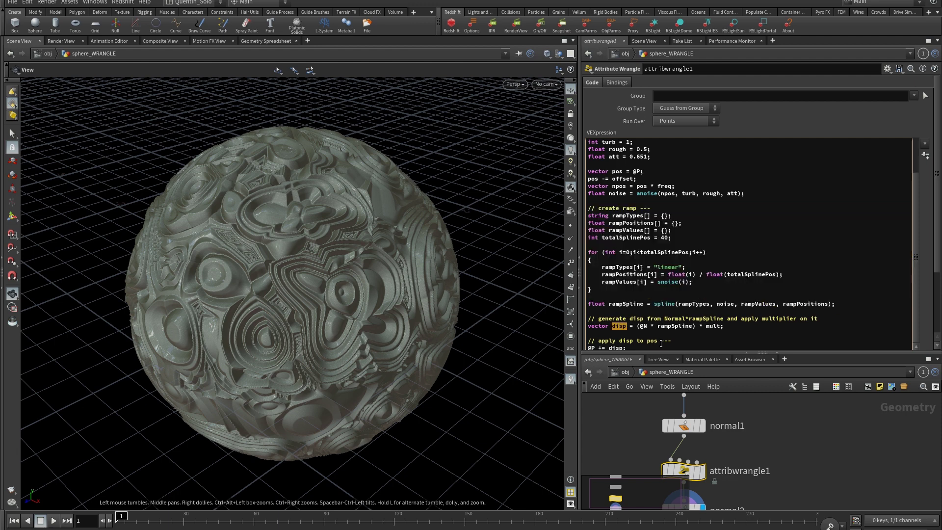
{"action": "double_click", "coordinate": [643, 326]}
{"action": "double_click", "coordinate": [674, 326]}
{"action": "double_click", "coordinate": [712, 326]}
{"action": "left_click_drag", "start_coordinate": [641, 340], "coordinate": [631, 346]}
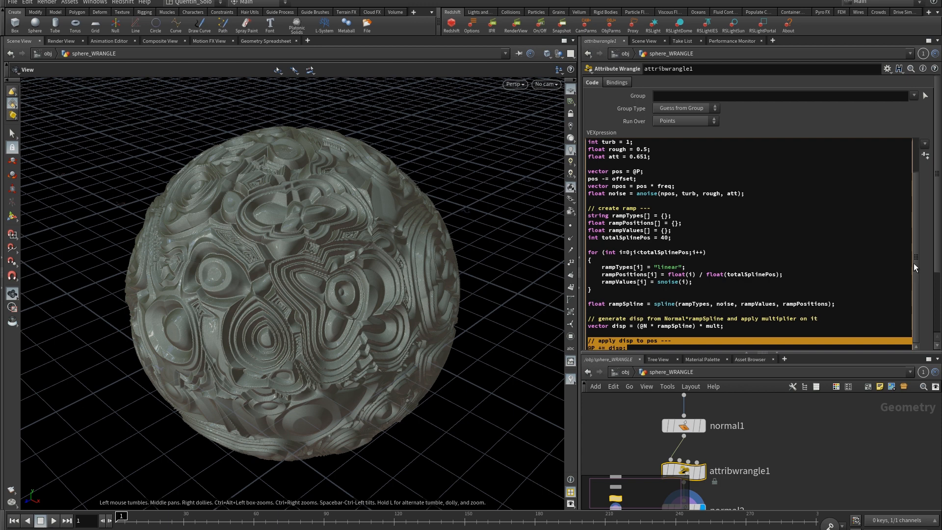
{"action": "scroll", "coordinate": [914, 263], "scroll_direction": "down", "scroll_amount": 3}
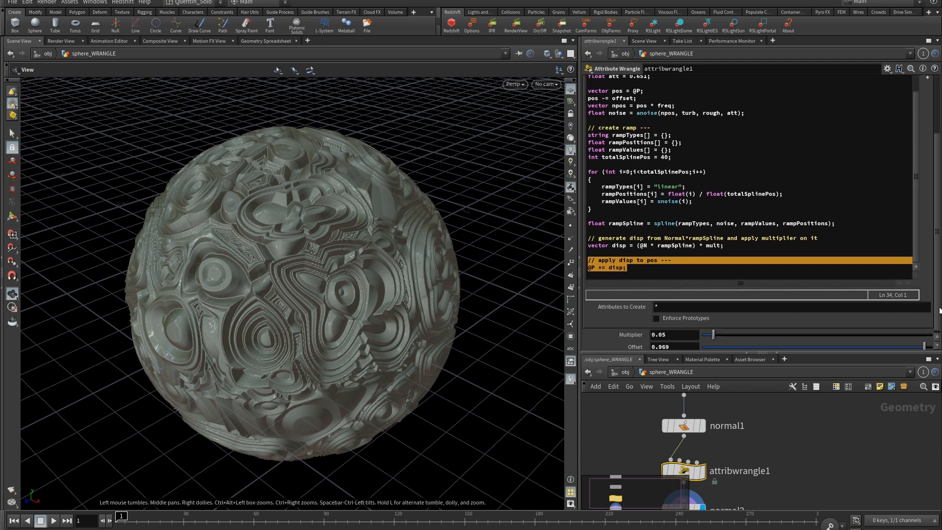
Step: Raise the wrangle's Offset to 1.269, then go up to /obj
{"action": "mouse_move", "coordinate": [689, 335]}
{"action": "middle_mouse_down"}
{"action": "mouse_move", "coordinate": [690, 366]}
{"action": "mouse_move", "coordinate": [636, 365]}
{"action": "mouse_move", "coordinate": [798, 356]}
{"action": "middle_mouse_up"}
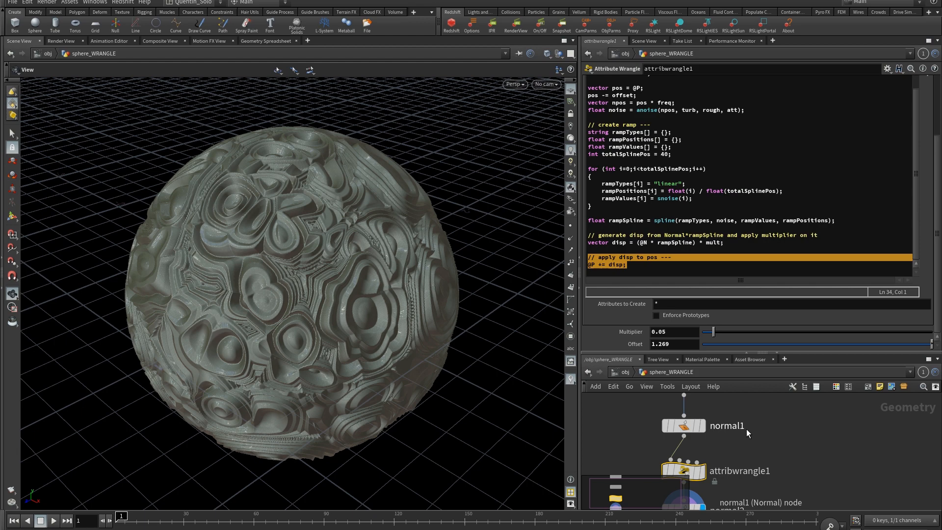
{"action": "key", "text": "u"}
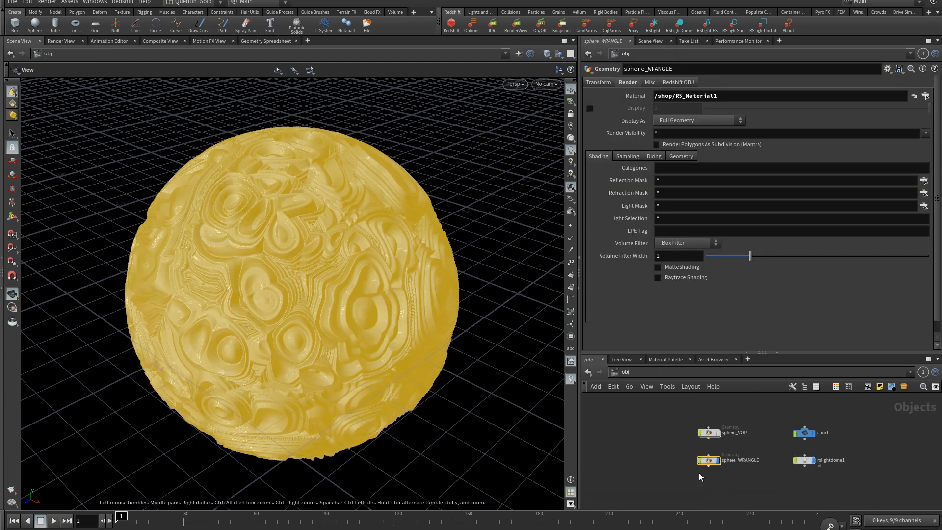
{"action": "left_click", "coordinate": [647, 464]}
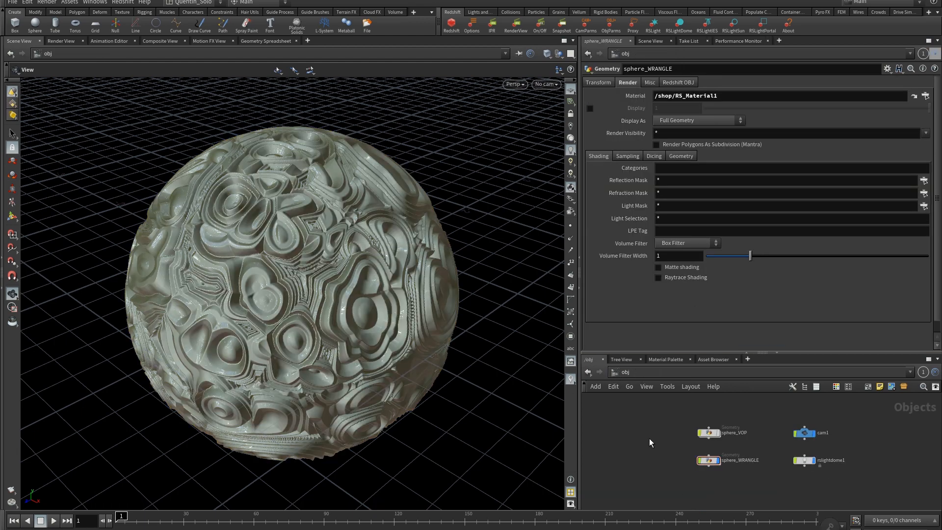